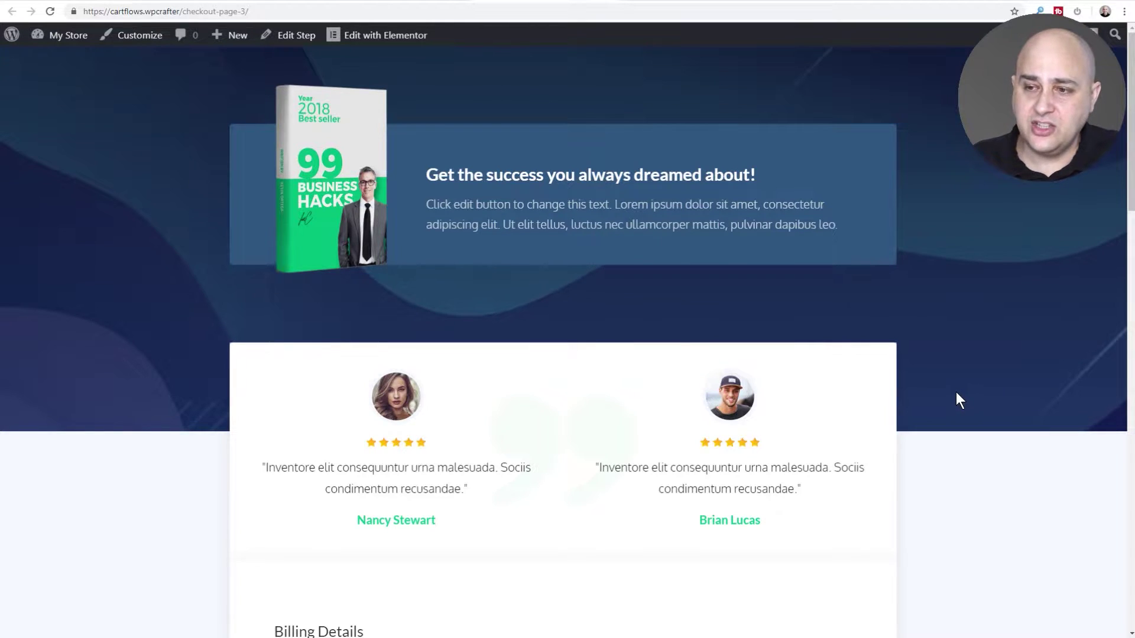
- Review the live checkout page, then open its Edit Step settings from the admin bar
{"action": "scroll", "coordinate": [955, 393], "scroll_direction": "down", "scroll_amount": 5}
{"action": "scroll", "coordinate": [954, 396], "scroll_direction": "down", "scroll_amount": 5}
{"action": "scroll", "coordinate": [955, 396], "scroll_direction": "down", "scroll_amount": 2}
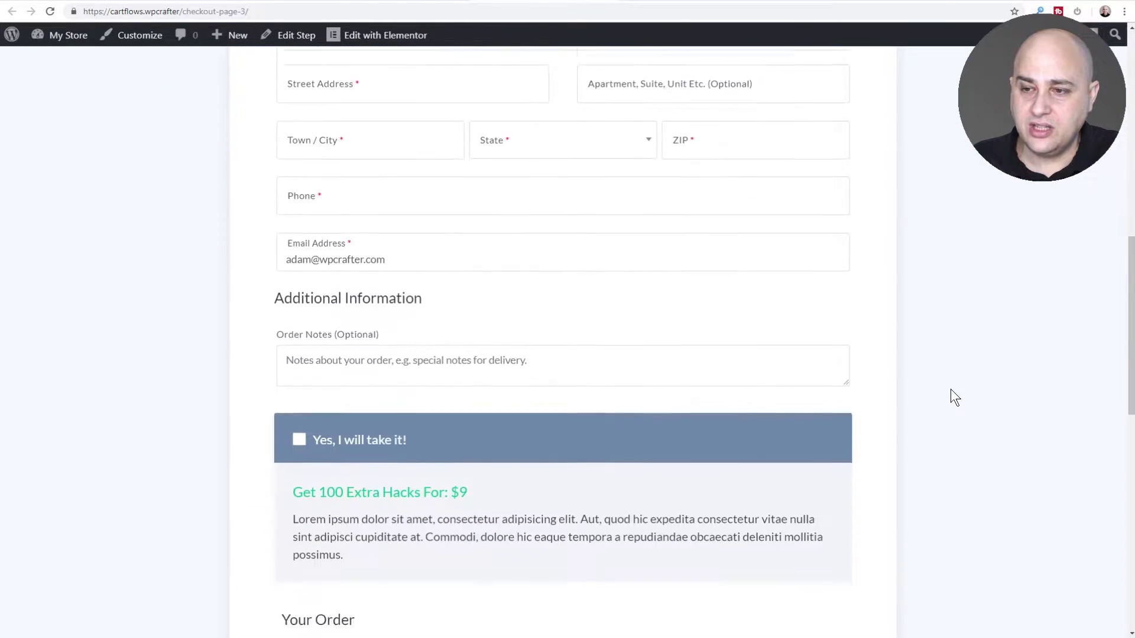
{"action": "scroll", "coordinate": [783, 319], "scroll_direction": "down", "scroll_amount": 3}
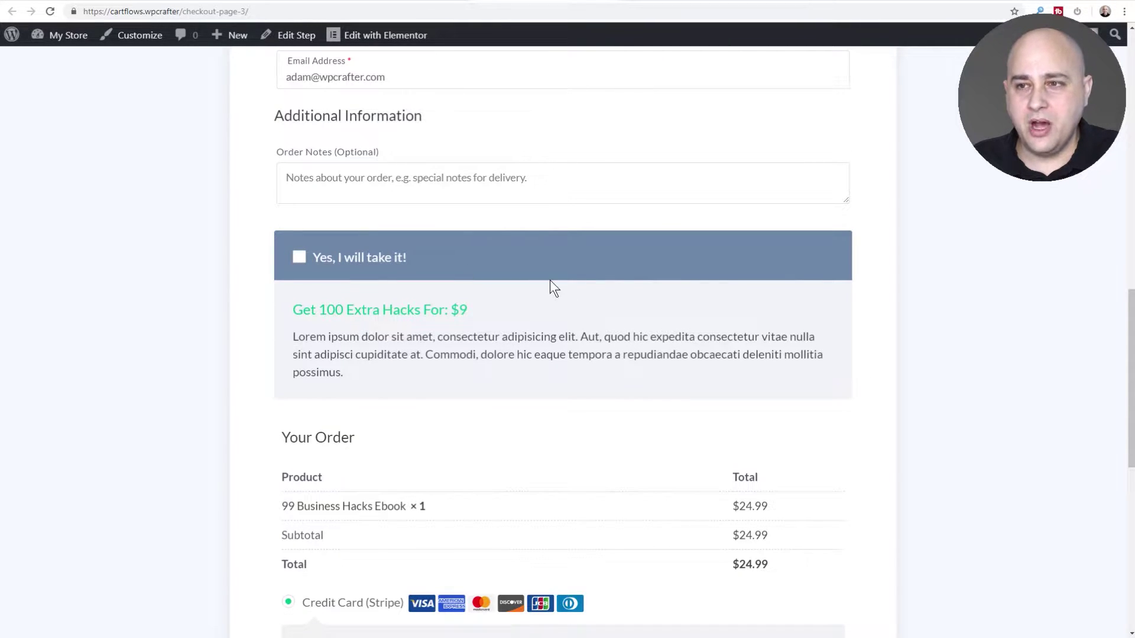
{"action": "scroll", "coordinate": [549, 275], "scroll_direction": "down", "scroll_amount": 5}
{"action": "scroll", "coordinate": [551, 266], "scroll_direction": "down", "scroll_amount": 4}
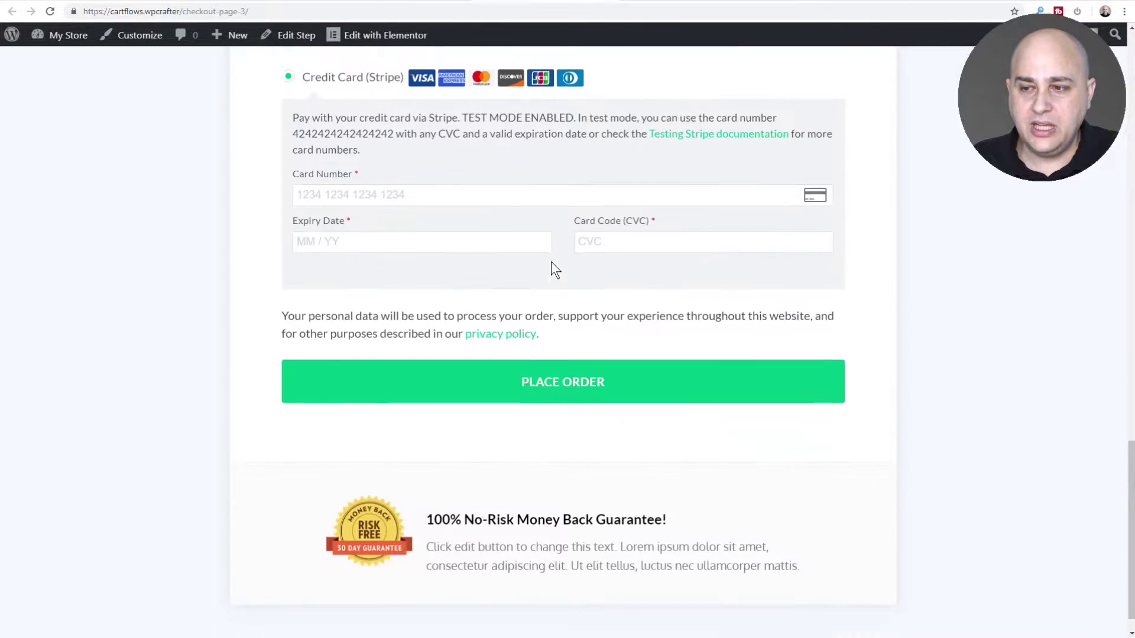
{"action": "scroll", "coordinate": [581, 385], "scroll_direction": "up", "scroll_amount": 6}
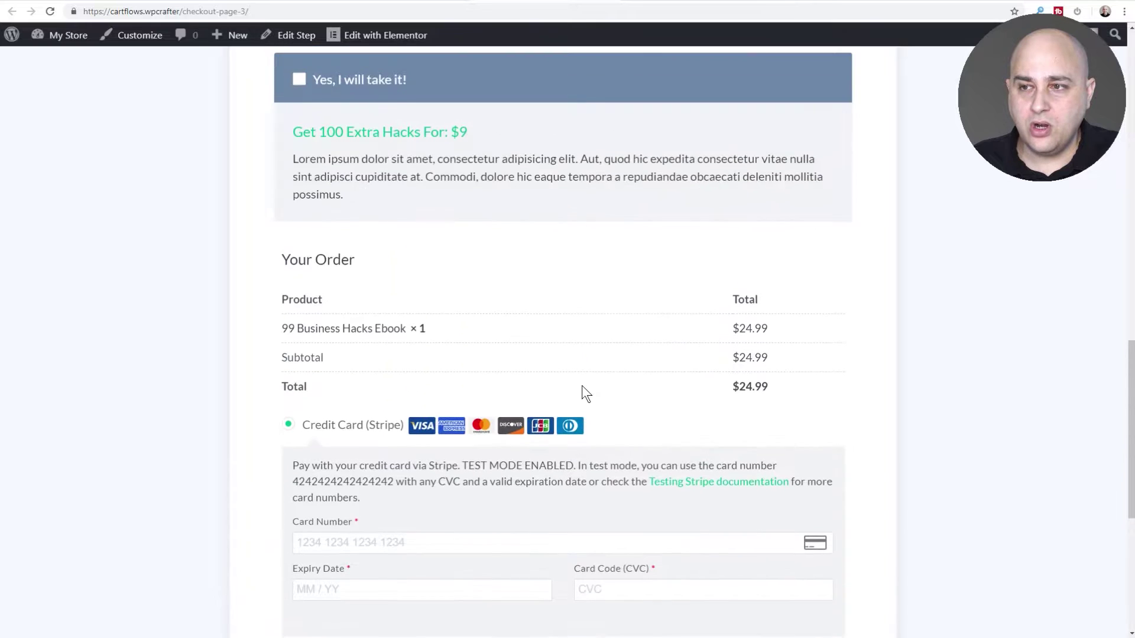
{"action": "scroll", "coordinate": [581, 385], "scroll_direction": "down", "scroll_amount": 4}
{"action": "scroll", "coordinate": [582, 385], "scroll_direction": "up", "scroll_amount": 3}
{"action": "scroll", "coordinate": [585, 384], "scroll_direction": "up", "scroll_amount": 2}
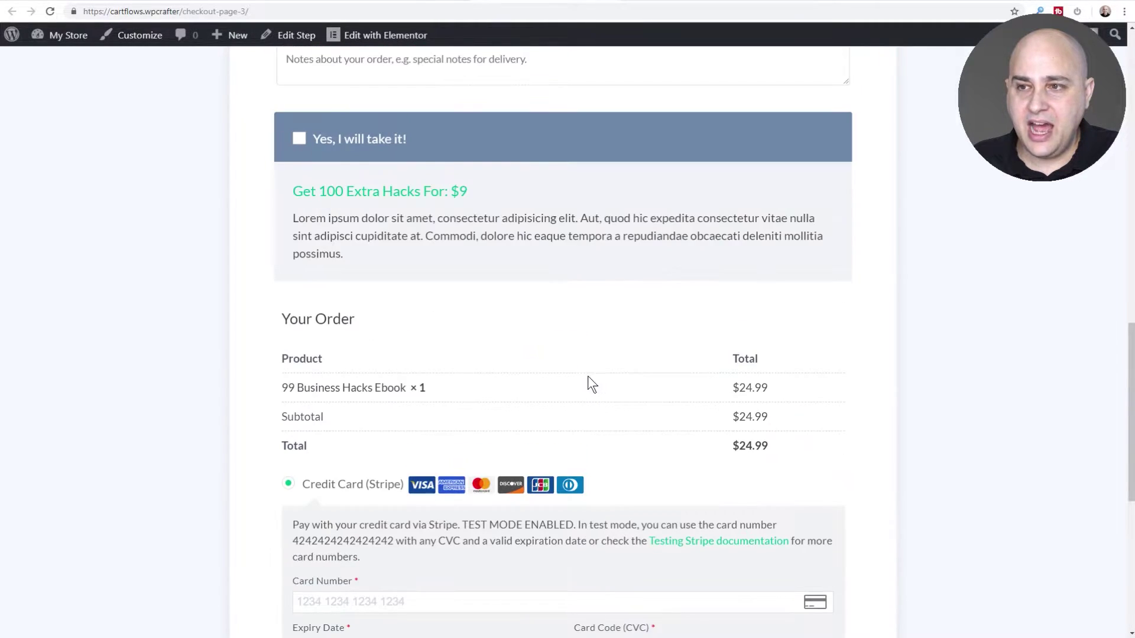
{"action": "scroll", "coordinate": [588, 376], "scroll_direction": "up", "scroll_amount": 4}
{"action": "scroll", "coordinate": [523, 409], "scroll_direction": "up", "scroll_amount": 2}
{"action": "scroll", "coordinate": [523, 409], "scroll_direction": "up", "scroll_amount": 5}
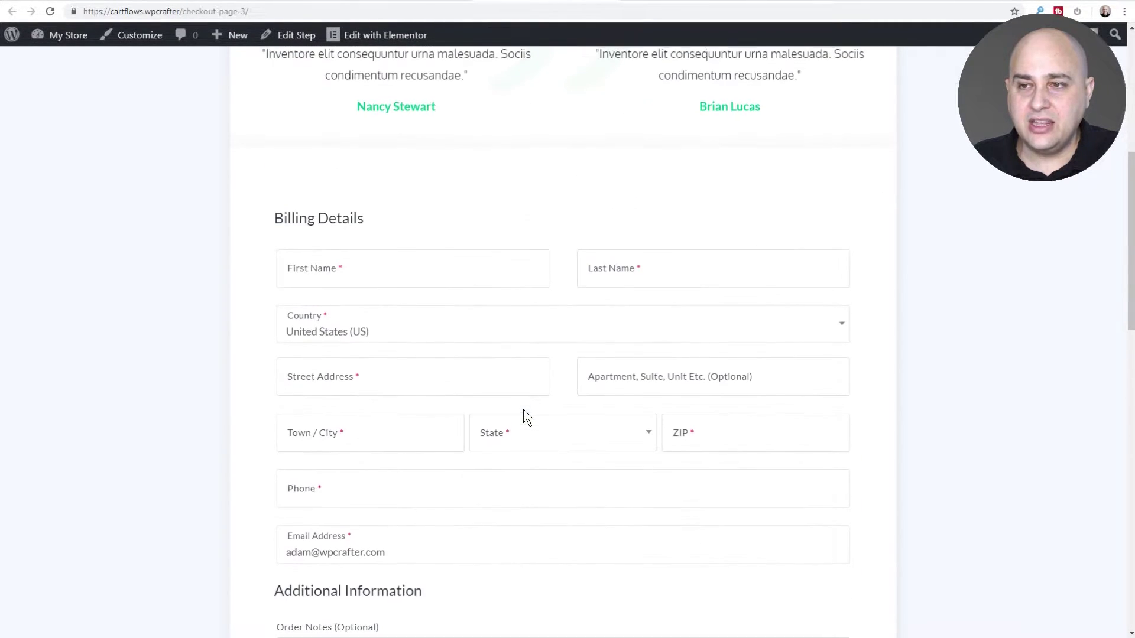
{"action": "scroll", "coordinate": [523, 408], "scroll_direction": "up", "scroll_amount": 4}
{"action": "scroll", "coordinate": [523, 409], "scroll_direction": "up", "scroll_amount": 2}
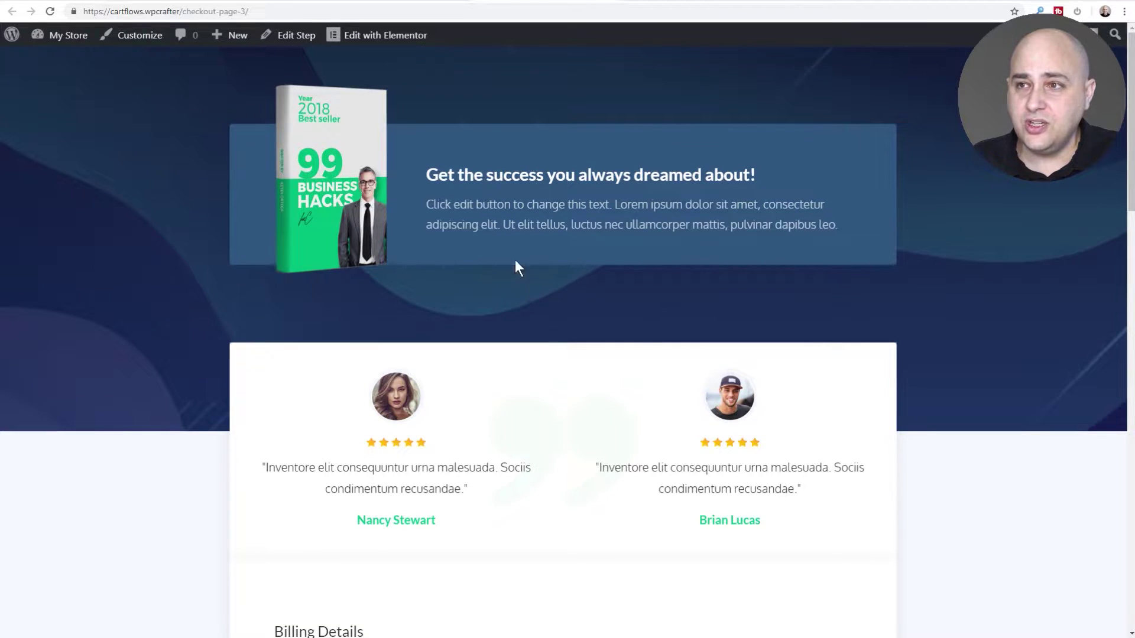
{"action": "left_click", "coordinate": [296, 34]}
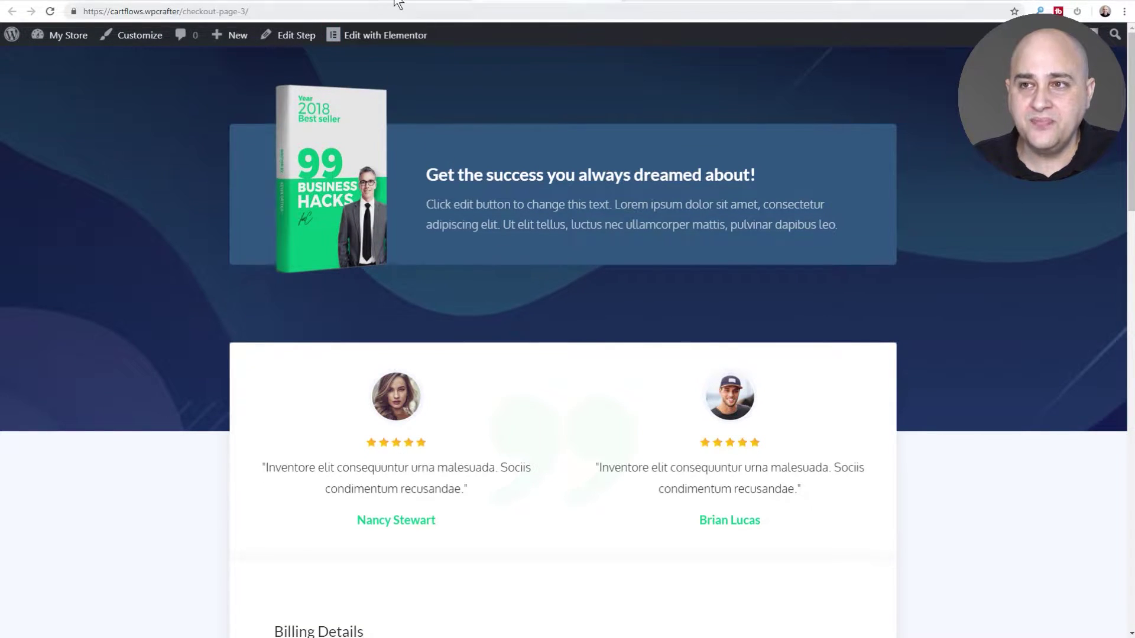
{"action": "scroll", "coordinate": [527, 171], "scroll_direction": "down", "scroll_amount": 1}
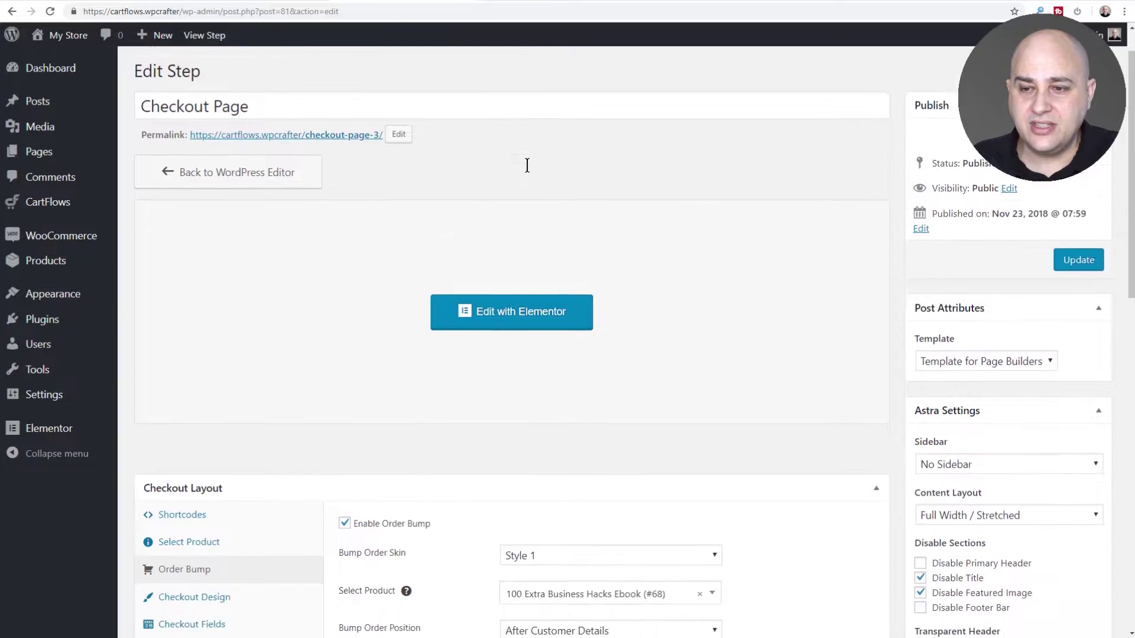
{"action": "scroll", "coordinate": [522, 168], "scroll_direction": "down", "scroll_amount": 5}
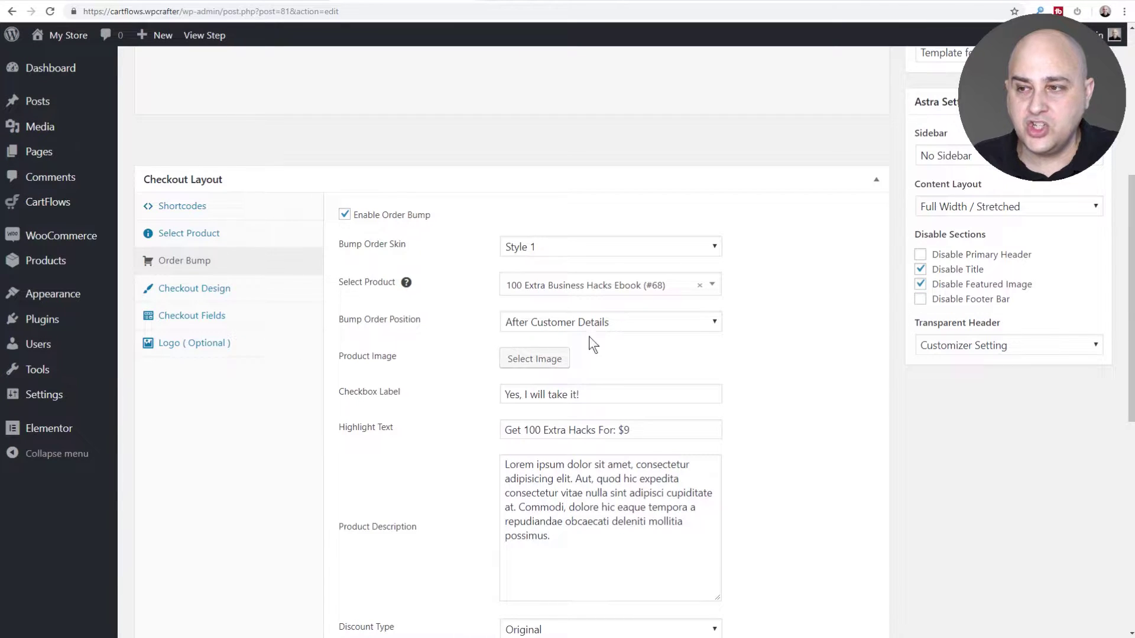
{"action": "left_click", "coordinate": [713, 323]}
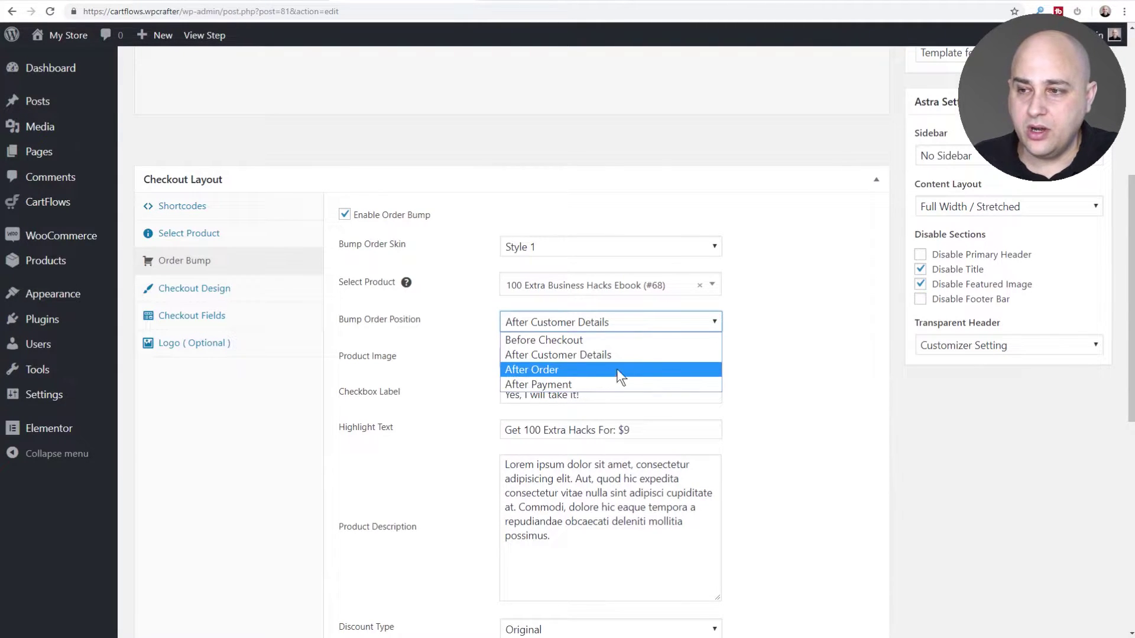
{"action": "left_click", "coordinate": [771, 319]}
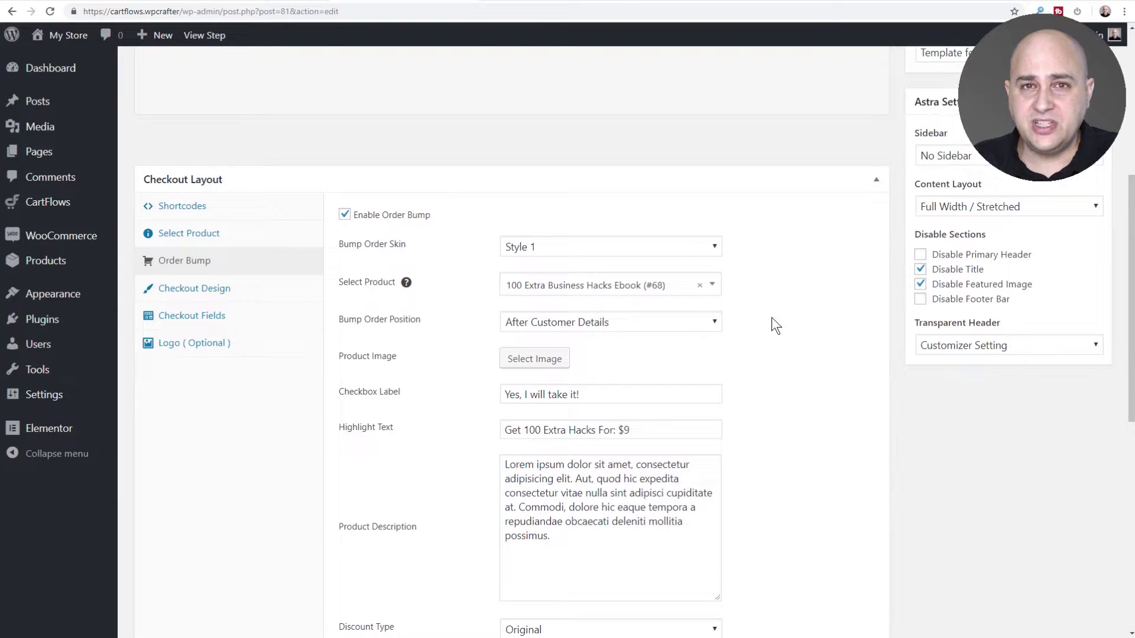
- Set Bump Order Position to Before Checkout, update the step, and return to the live page
{"action": "left_click", "coordinate": [675, 320]}
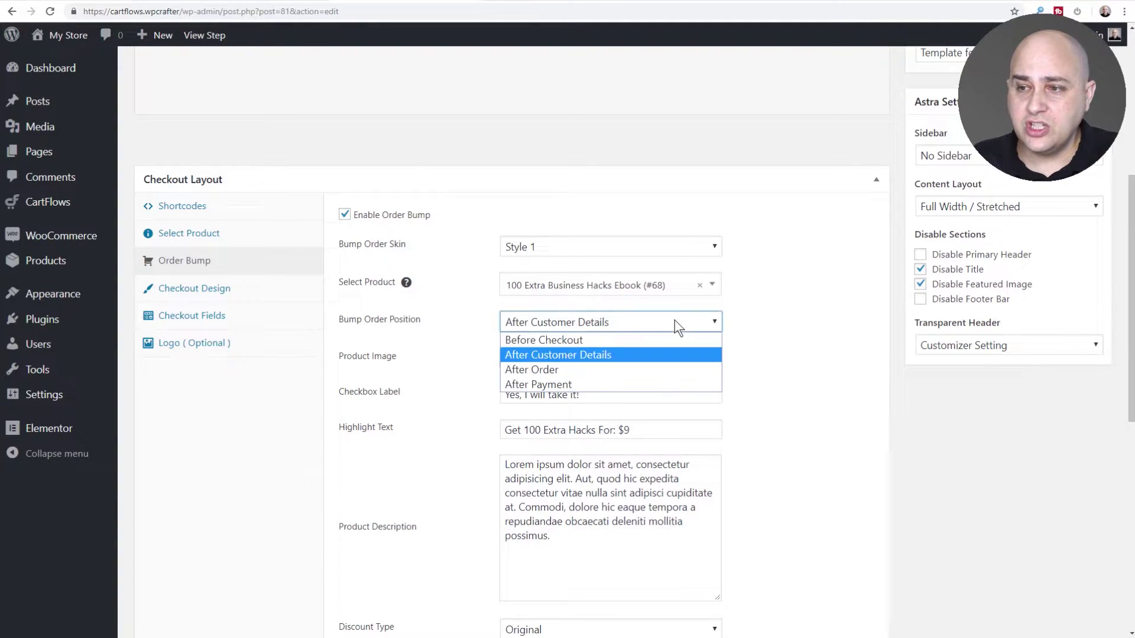
{"action": "left_click", "coordinate": [608, 343]}
{"action": "scroll", "coordinate": [821, 306], "scroll_direction": "up", "scroll_amount": 5}
{"action": "scroll", "coordinate": [819, 311], "scroll_direction": "down", "scroll_amount": 4}
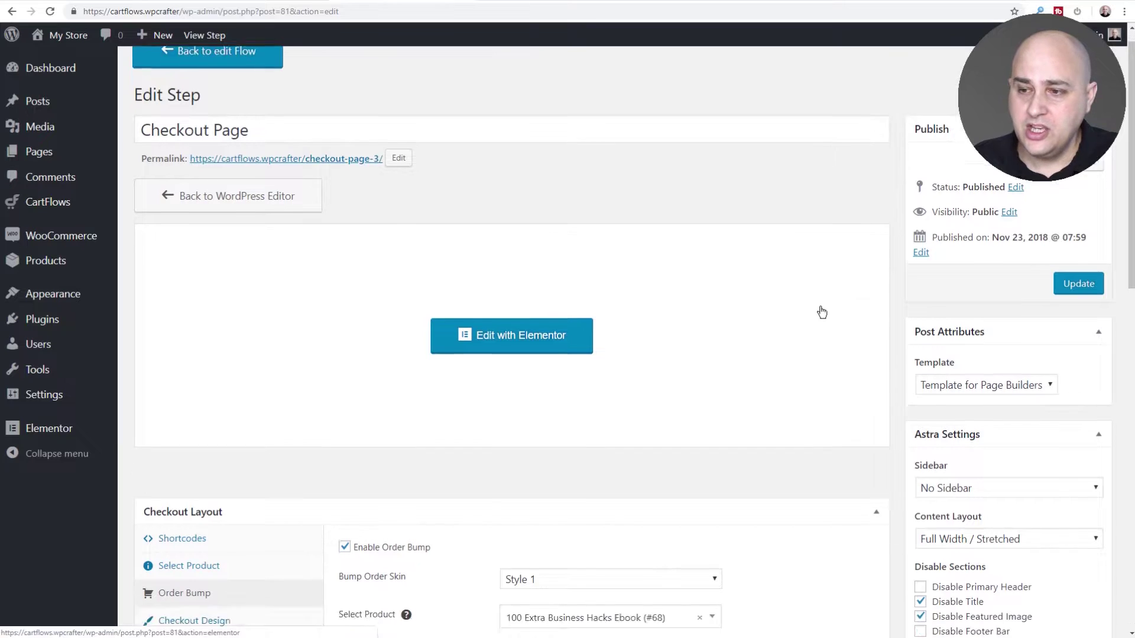
{"action": "scroll", "coordinate": [793, 336], "scroll_direction": "up", "scroll_amount": 5}
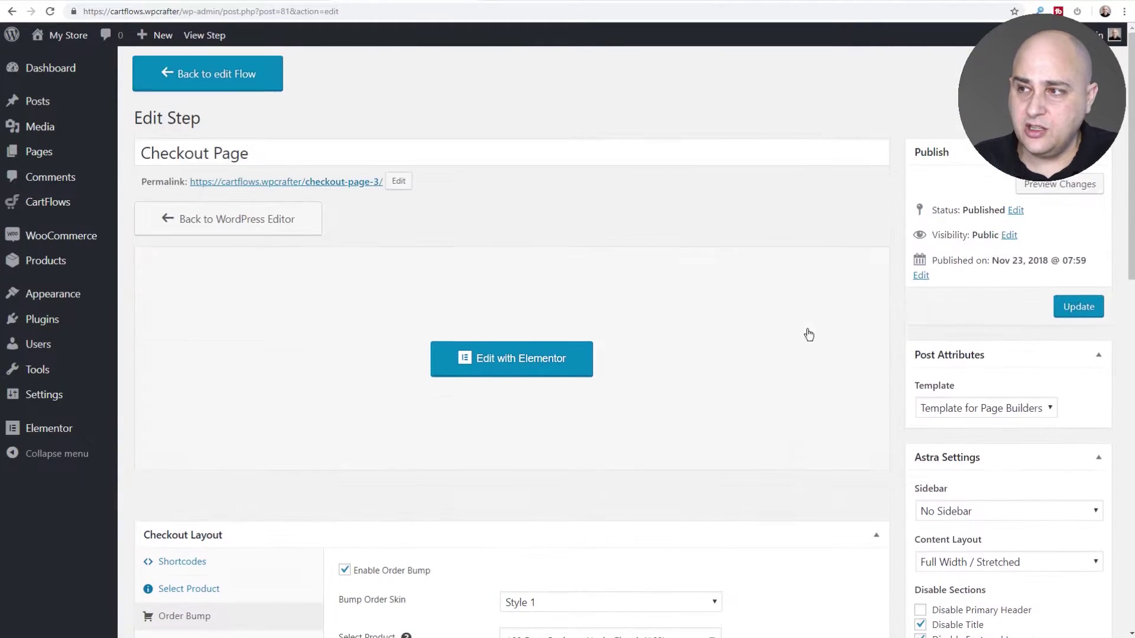
{"action": "left_click", "coordinate": [1077, 305]}
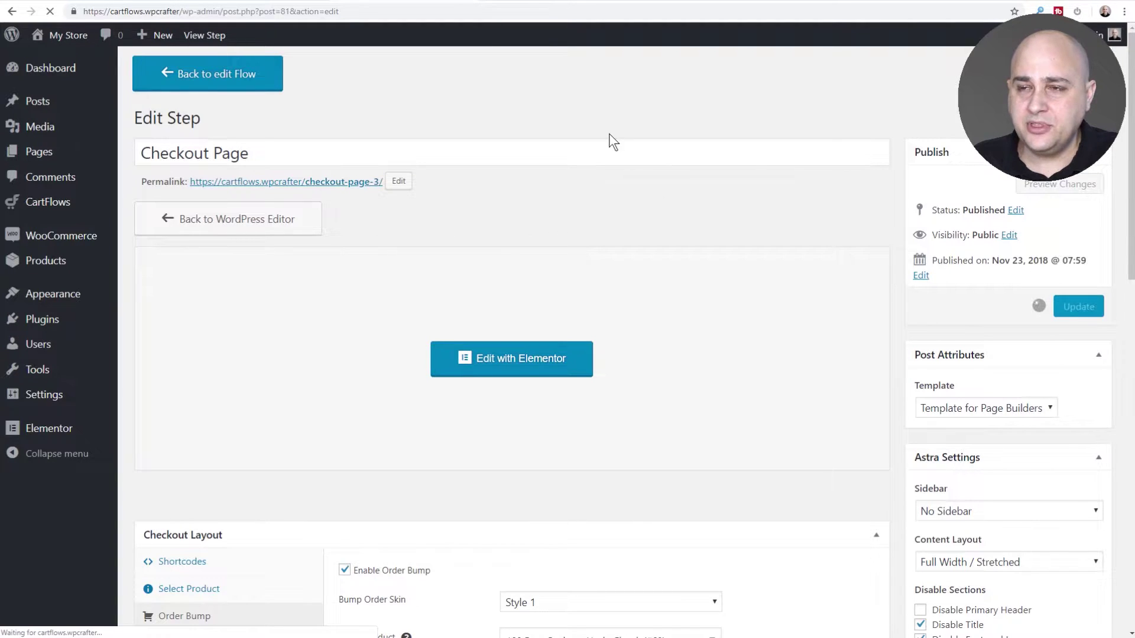
{"action": "left_click", "coordinate": [532, 1]}
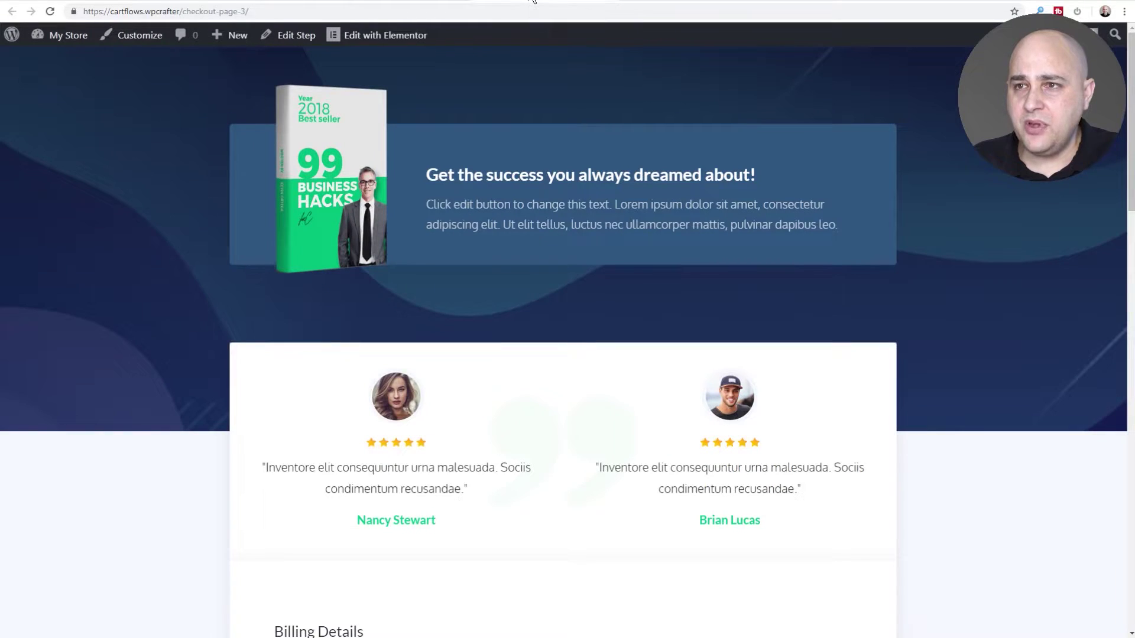
- Reload the checkout page and confirm the 'Yes, I will take it!' bump sits above Billing Details
{"action": "left_click", "coordinate": [50, 11]}
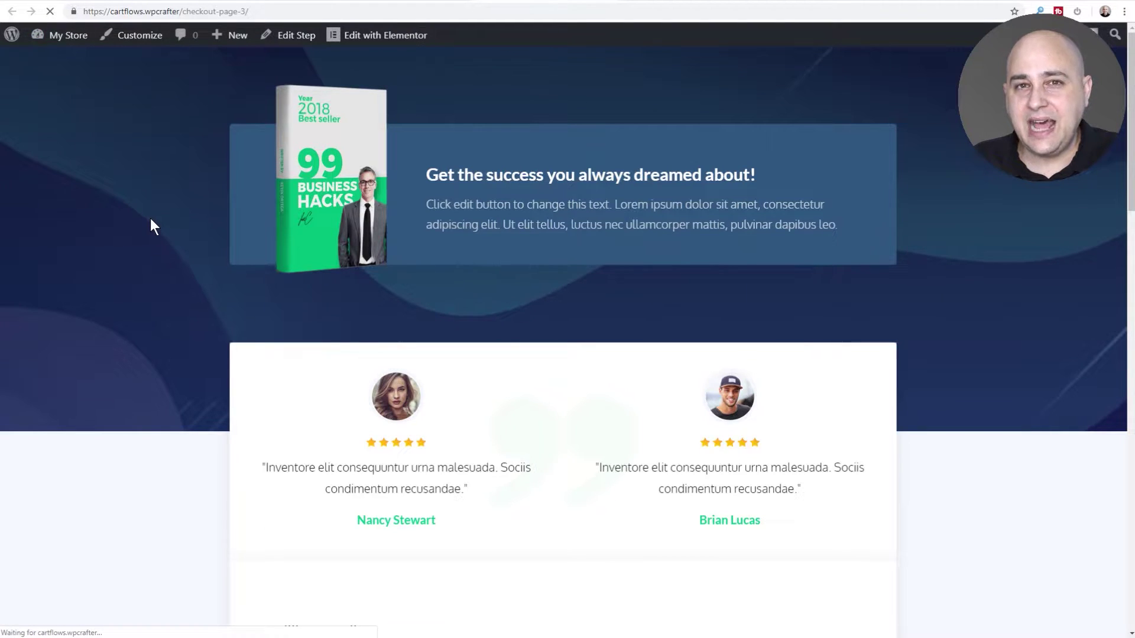
{"action": "scroll", "coordinate": [150, 216], "scroll_direction": "down", "scroll_amount": 8}
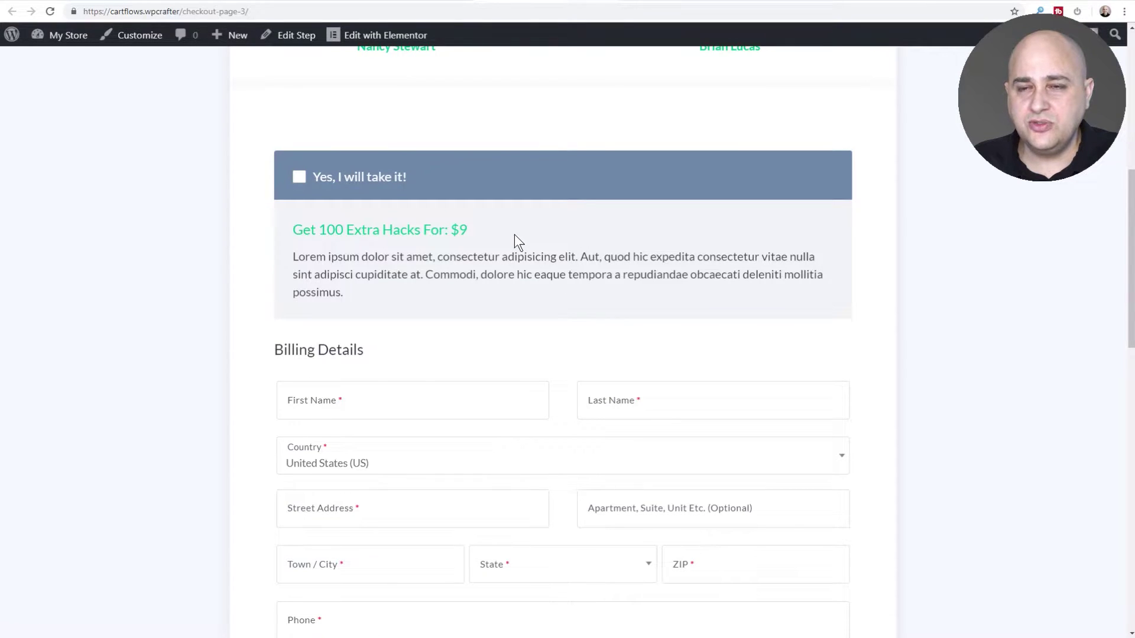
{"action": "scroll", "coordinate": [547, 168], "scroll_direction": "up", "scroll_amount": 4}
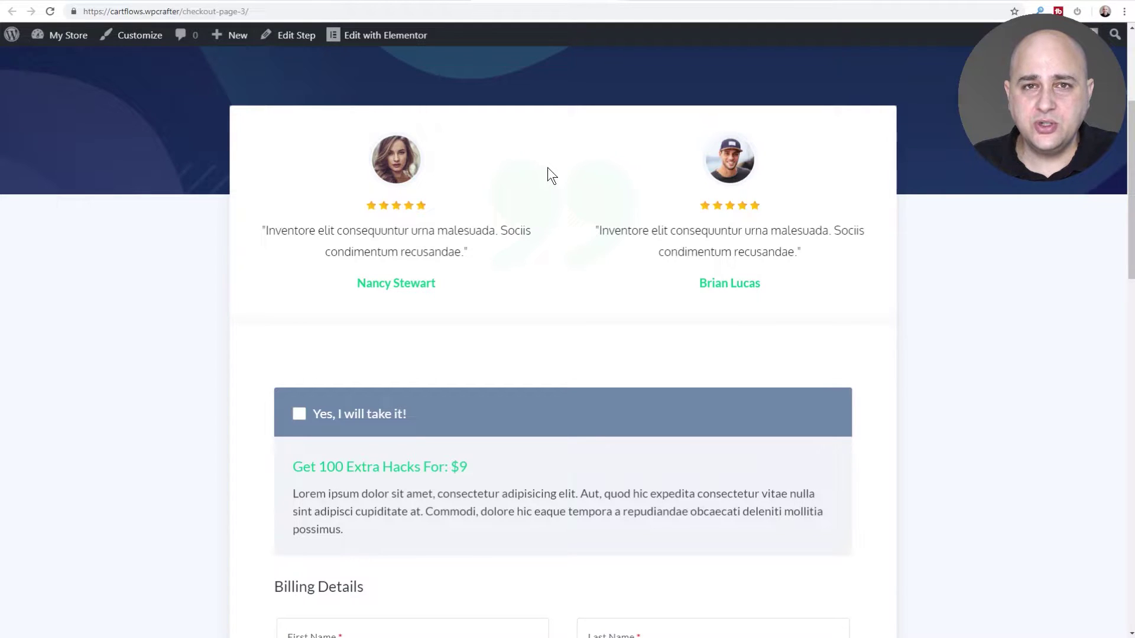
{"action": "scroll", "coordinate": [547, 167], "scroll_direction": "up", "scroll_amount": 4}
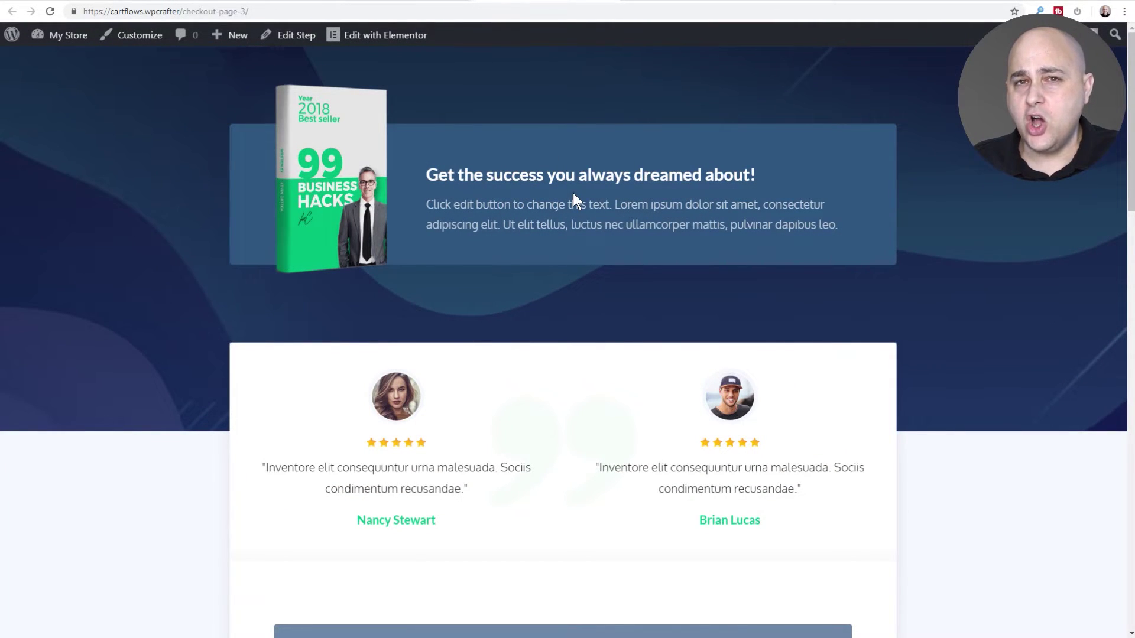
{"action": "scroll", "coordinate": [573, 192], "scroll_direction": "down", "scroll_amount": 2}
{"action": "scroll", "coordinate": [573, 192], "scroll_direction": "down", "scroll_amount": 4}
{"action": "scroll", "coordinate": [573, 192], "scroll_direction": "down", "scroll_amount": 6}
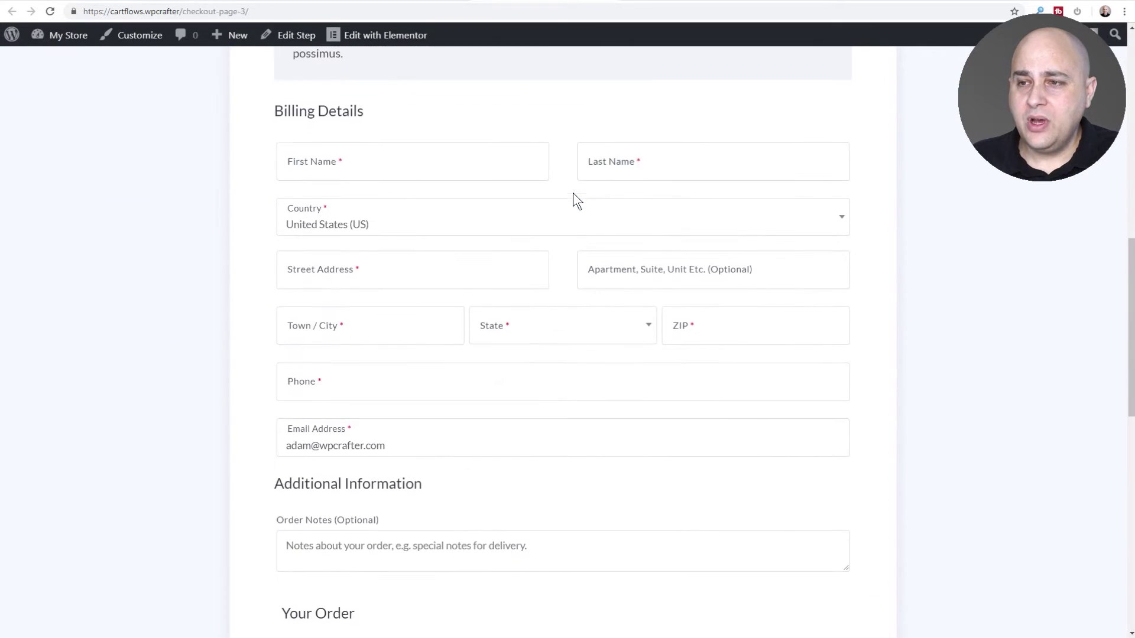
{"action": "scroll", "coordinate": [572, 193], "scroll_direction": "down", "scroll_amount": 6}
{"action": "scroll", "coordinate": [573, 193], "scroll_direction": "down", "scroll_amount": 6}
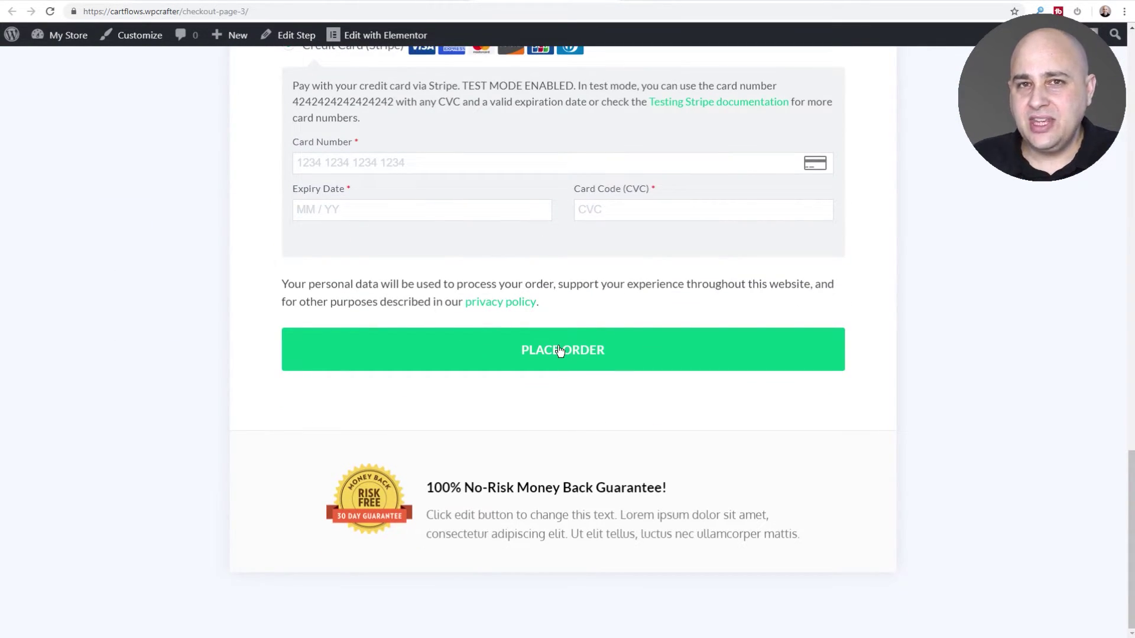
{"action": "scroll", "coordinate": [559, 350], "scroll_direction": "up", "scroll_amount": 2}
{"action": "scroll", "coordinate": [559, 351], "scroll_direction": "up", "scroll_amount": 5}
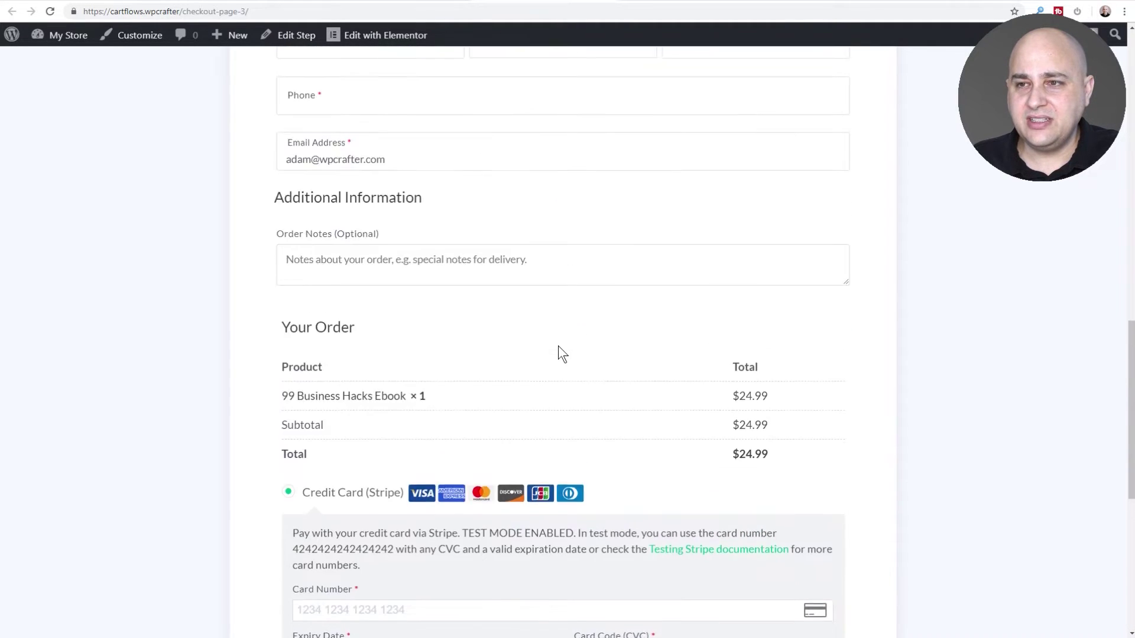
{"action": "scroll", "coordinate": [559, 348], "scroll_direction": "up", "scroll_amount": 10}
{"action": "scroll", "coordinate": [559, 349], "scroll_direction": "up", "scroll_amount": 6}
{"action": "scroll", "coordinate": [558, 346], "scroll_direction": "down", "scroll_amount": 1}
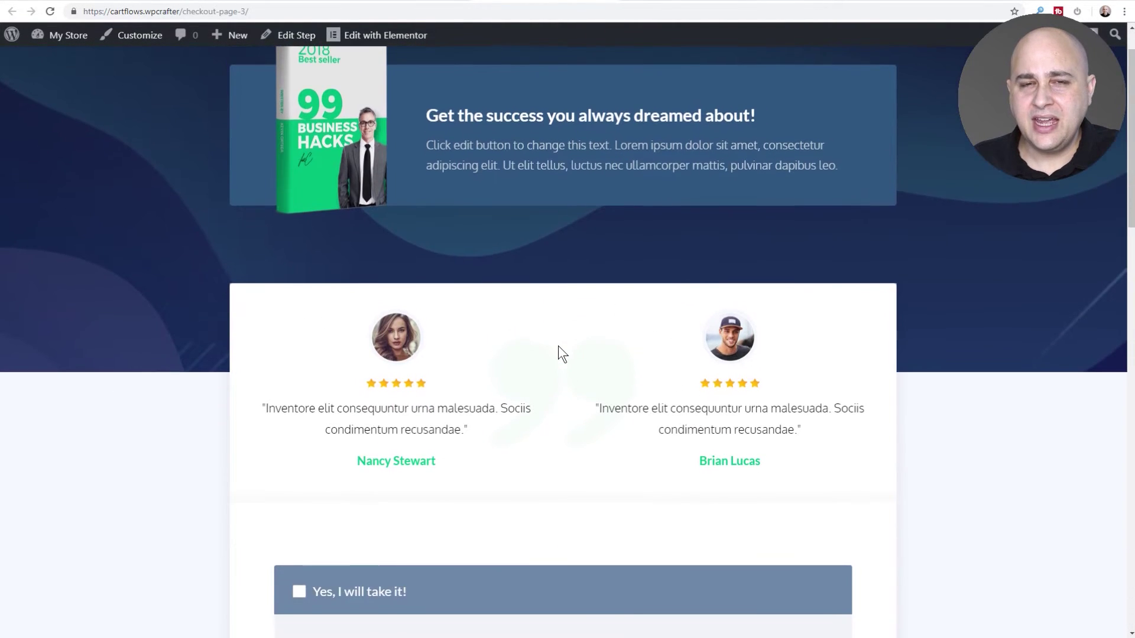
{"action": "scroll", "coordinate": [558, 346], "scroll_direction": "down", "scroll_amount": 1}
{"action": "scroll", "coordinate": [557, 346], "scroll_direction": "down", "scroll_amount": 1}
{"action": "scroll", "coordinate": [558, 346], "scroll_direction": "down", "scroll_amount": 1}
{"action": "scroll", "coordinate": [558, 346], "scroll_direction": "down", "scroll_amount": 2}
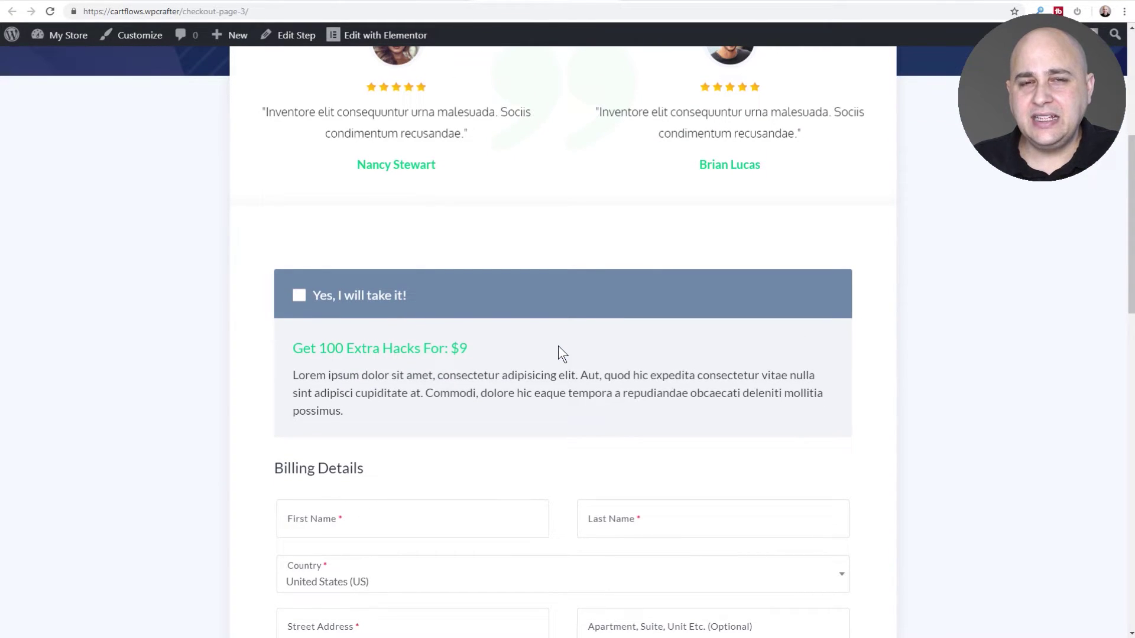
{"action": "scroll", "coordinate": [558, 346], "scroll_direction": "down", "scroll_amount": 6}
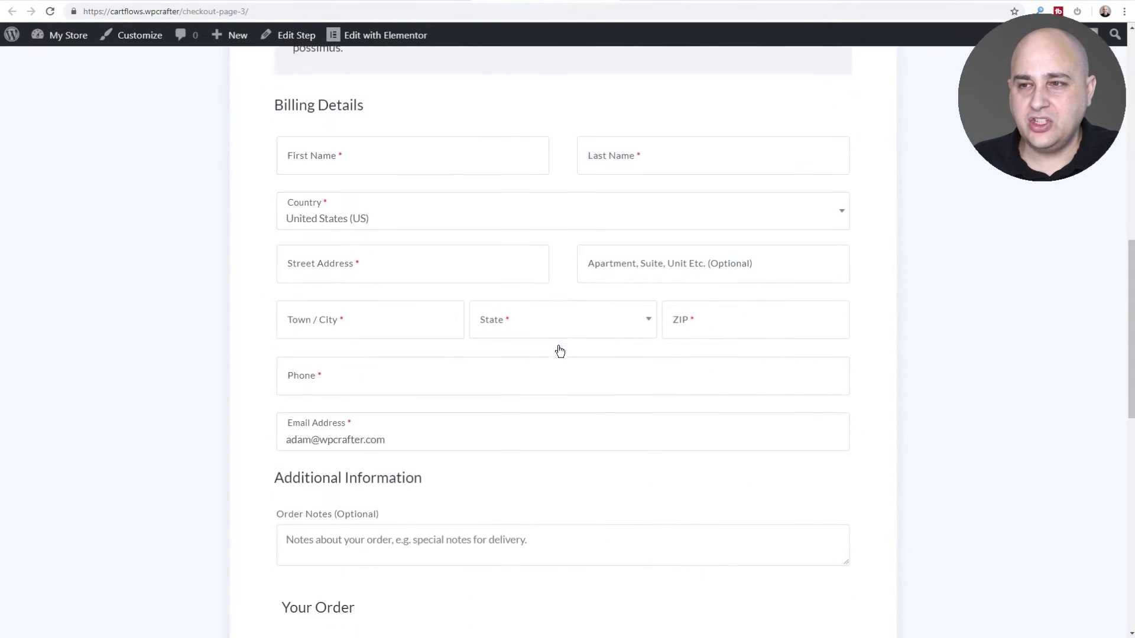
{"action": "scroll", "coordinate": [558, 346], "scroll_direction": "down", "scroll_amount": 9}
{"action": "scroll", "coordinate": [558, 346], "scroll_direction": "down", "scroll_amount": 3}
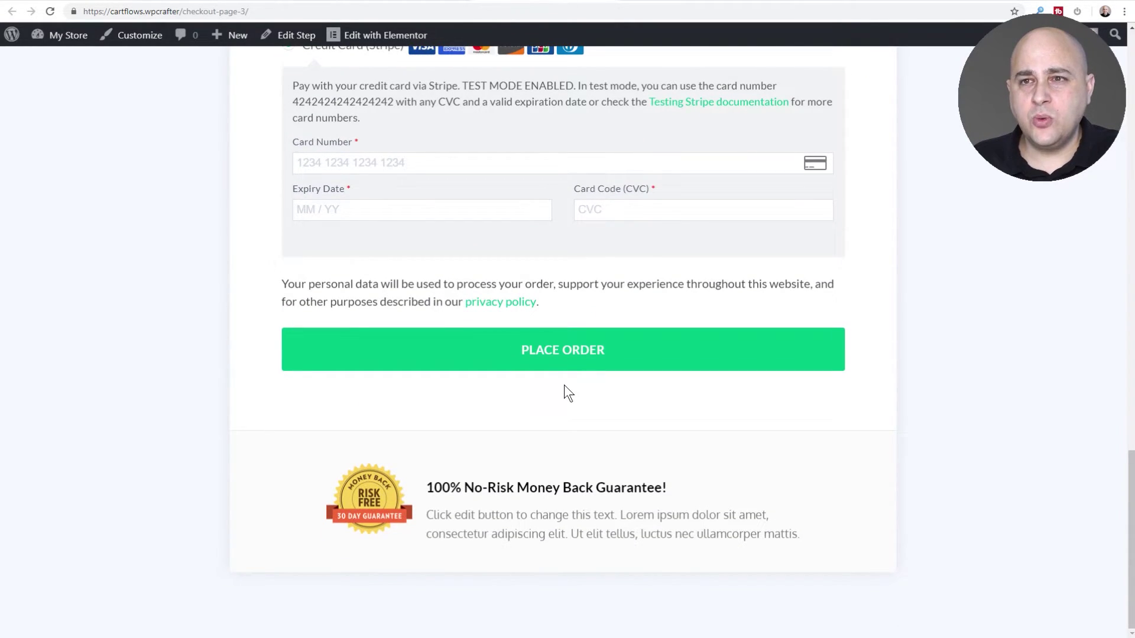
{"action": "scroll", "coordinate": [555, 361], "scroll_direction": "up", "scroll_amount": 7}
{"action": "scroll", "coordinate": [545, 335], "scroll_direction": "up", "scroll_amount": 5}
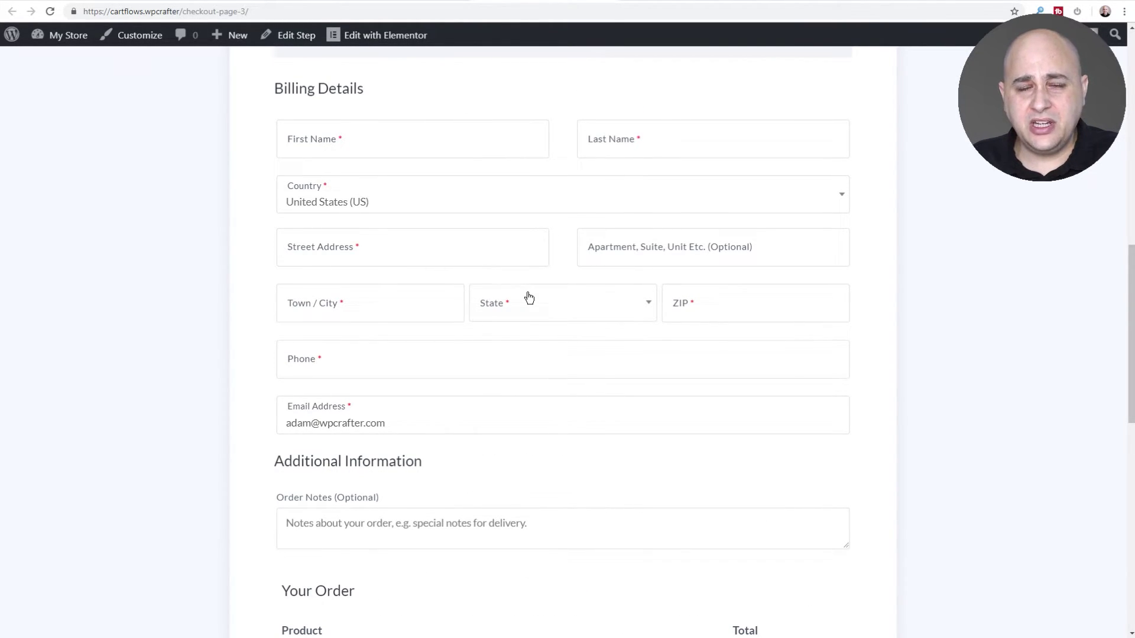
{"action": "scroll", "coordinate": [529, 297], "scroll_direction": "down", "scroll_amount": 1}
{"action": "scroll", "coordinate": [527, 293], "scroll_direction": "down", "scroll_amount": 5}
{"action": "scroll", "coordinate": [527, 292], "scroll_direction": "down", "scroll_amount": 5}
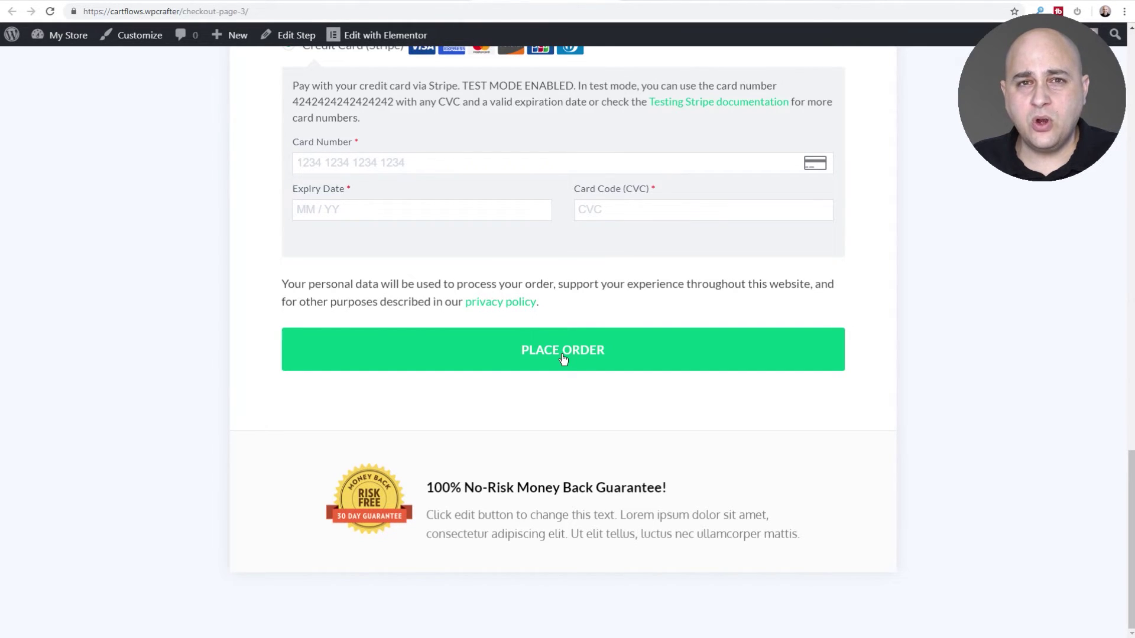
{"action": "scroll", "coordinate": [563, 359], "scroll_direction": "up", "scroll_amount": 4}
{"action": "scroll", "coordinate": [563, 359], "scroll_direction": "up", "scroll_amount": 3}
{"action": "scroll", "coordinate": [563, 359], "scroll_direction": "up", "scroll_amount": 7}
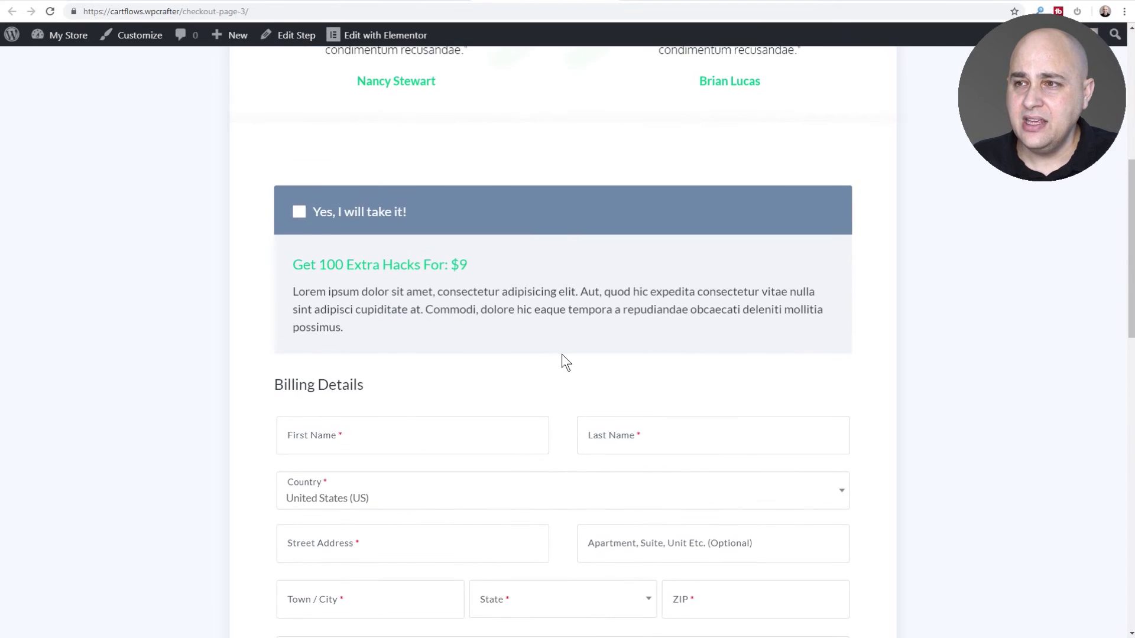